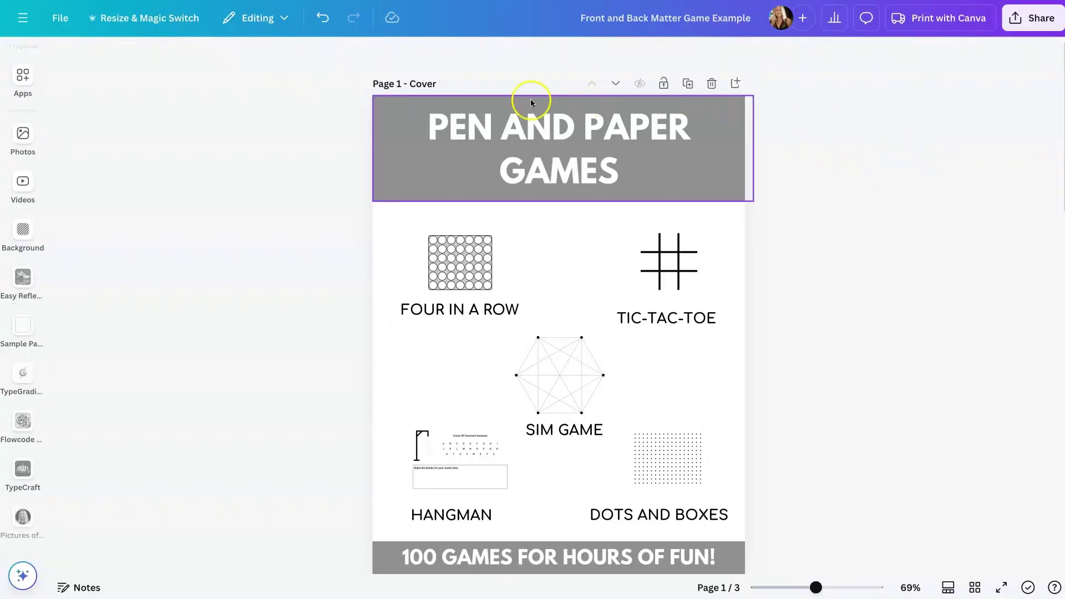
pyautogui.click(421, 86)
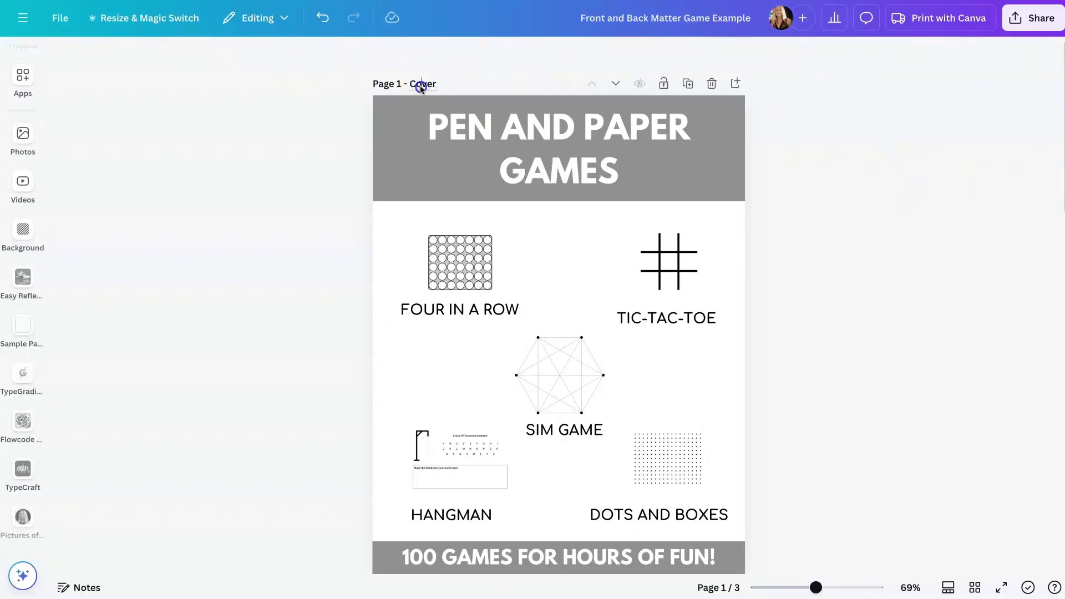
pyautogui.click(436, 83)
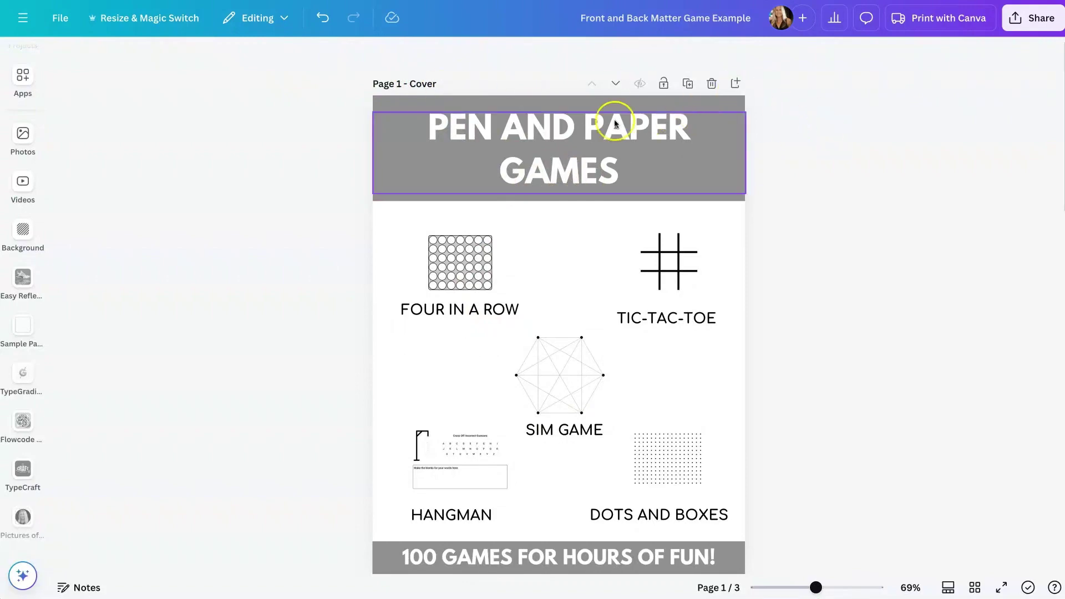
pyautogui.scroll(-1, 845, 166)
pyautogui.scroll(-3, 844, 166)
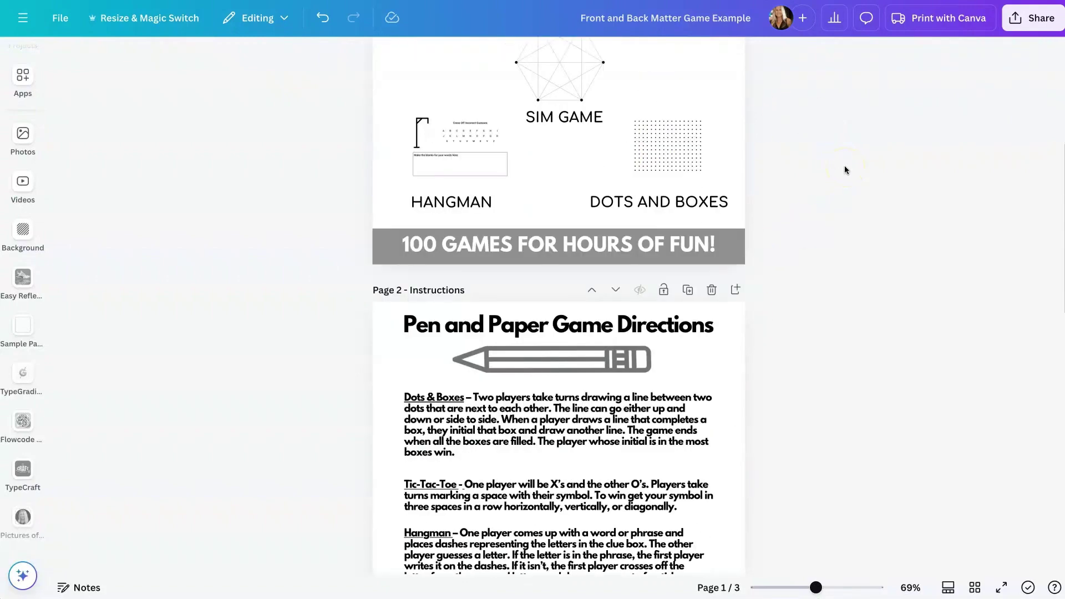
pyautogui.scroll(-1, 845, 165)
pyautogui.scroll(-1, 844, 170)
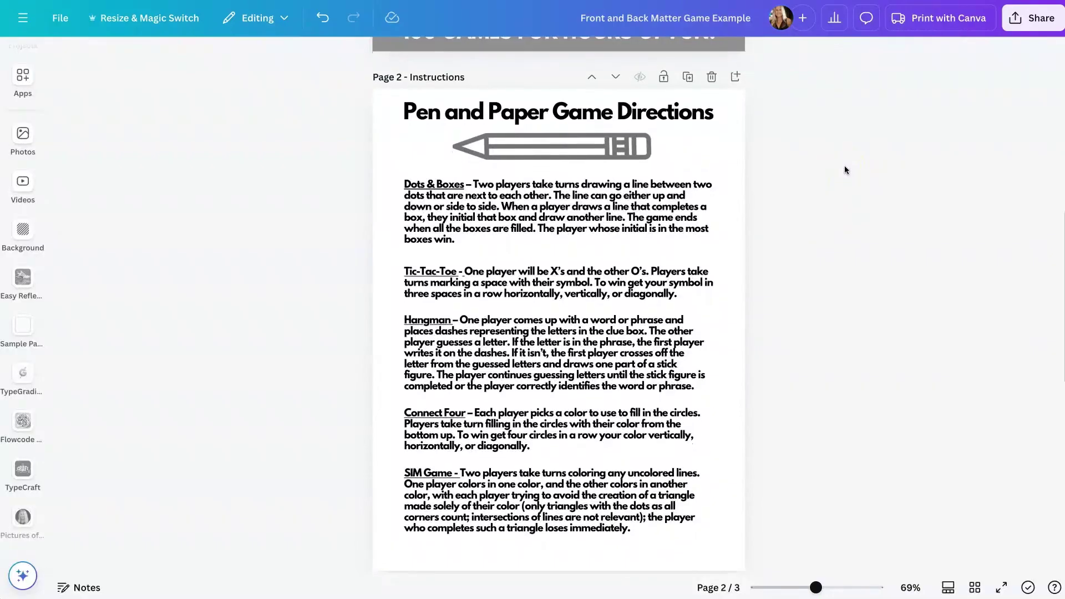
pyautogui.scroll(-1, 845, 170)
pyautogui.scroll(-3, 844, 169)
pyautogui.scroll(-2, 845, 170)
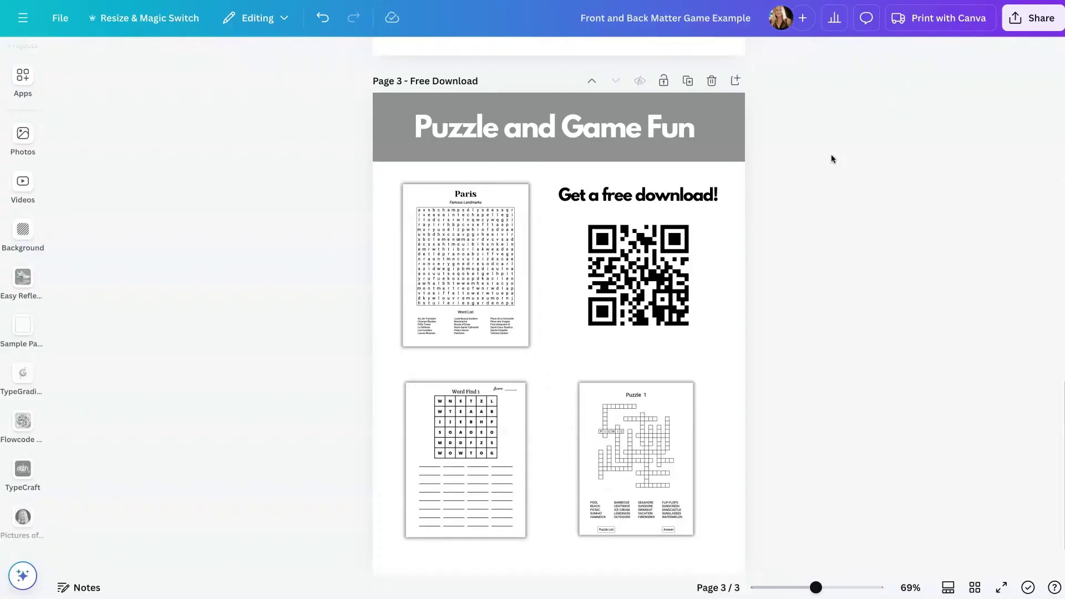
# - Download the Canva Cover, Instructions and Free Download pages as PNG images and view them in Finder
pyautogui.click(1022, 20)
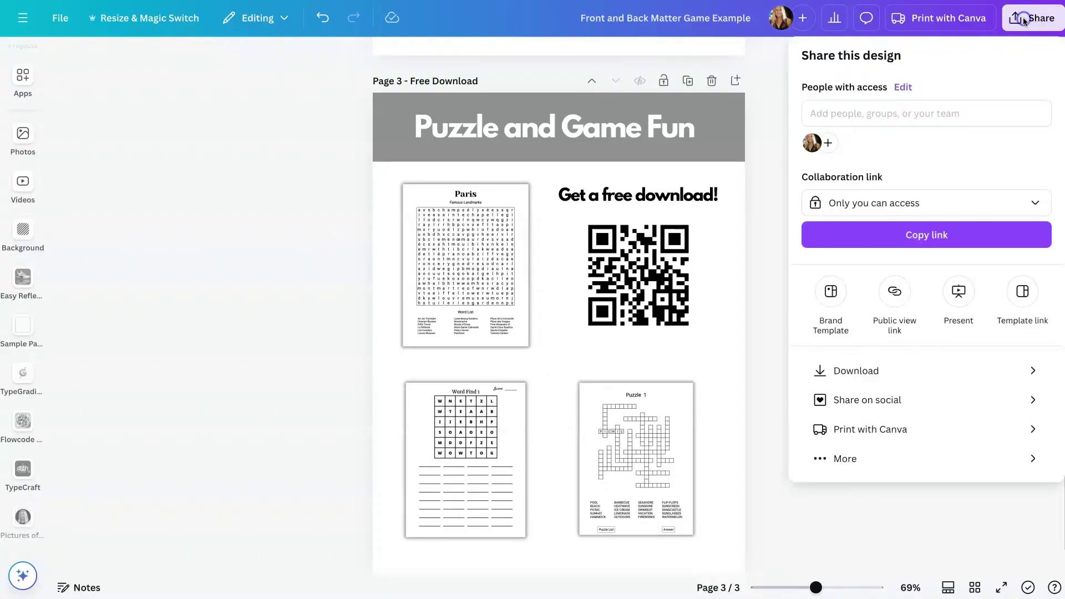
pyautogui.click(859, 372)
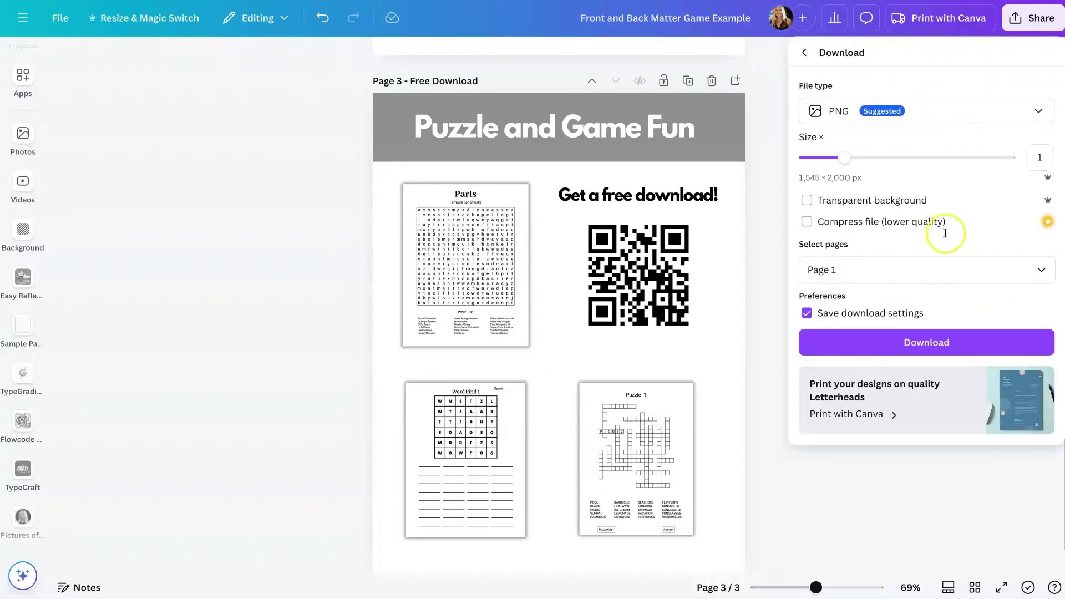
pyautogui.click(890, 350)
pyautogui.moveTo(801, 78); pyautogui.dragTo(696, 84)
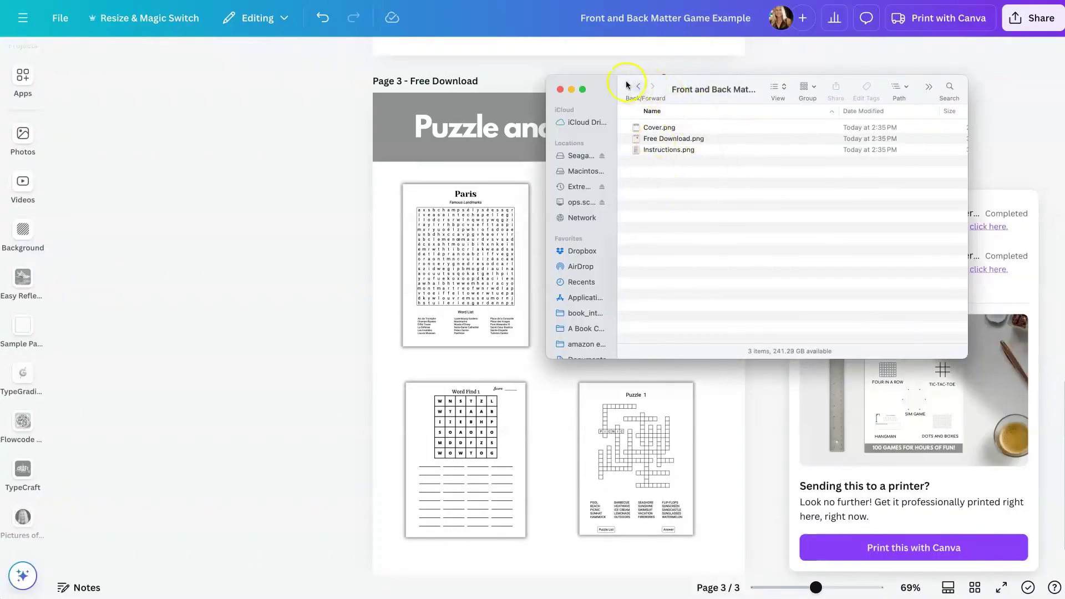
pyautogui.moveTo(624, 84); pyautogui.dragTo(759, 71)
pyautogui.scroll(5, 597, 232)
pyautogui.scroll(10, 597, 229)
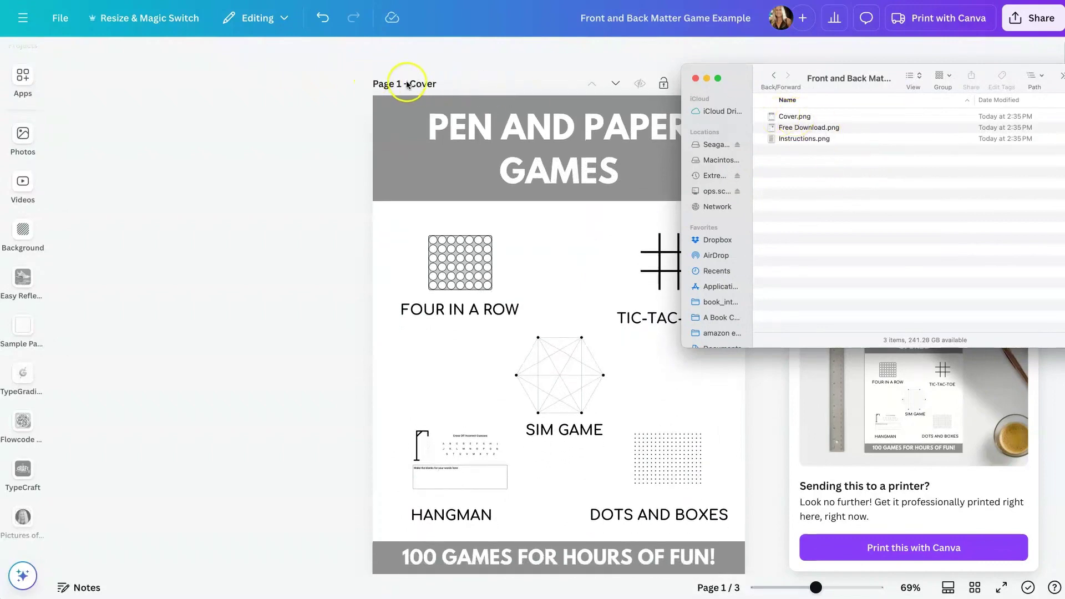
pyautogui.scroll(-3, 451, 96)
pyautogui.scroll(-2, 451, 93)
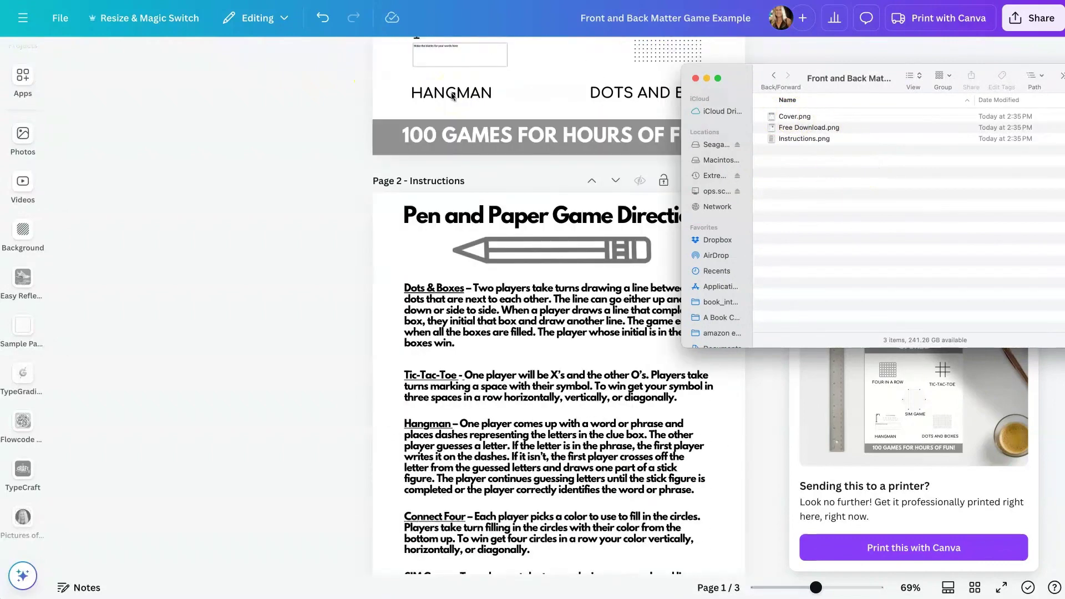
pyautogui.scroll(-2, 449, 88)
pyautogui.scroll(1, 440, 75)
pyautogui.scroll(-3, 440, 75)
pyautogui.scroll(-2, 492, 104)
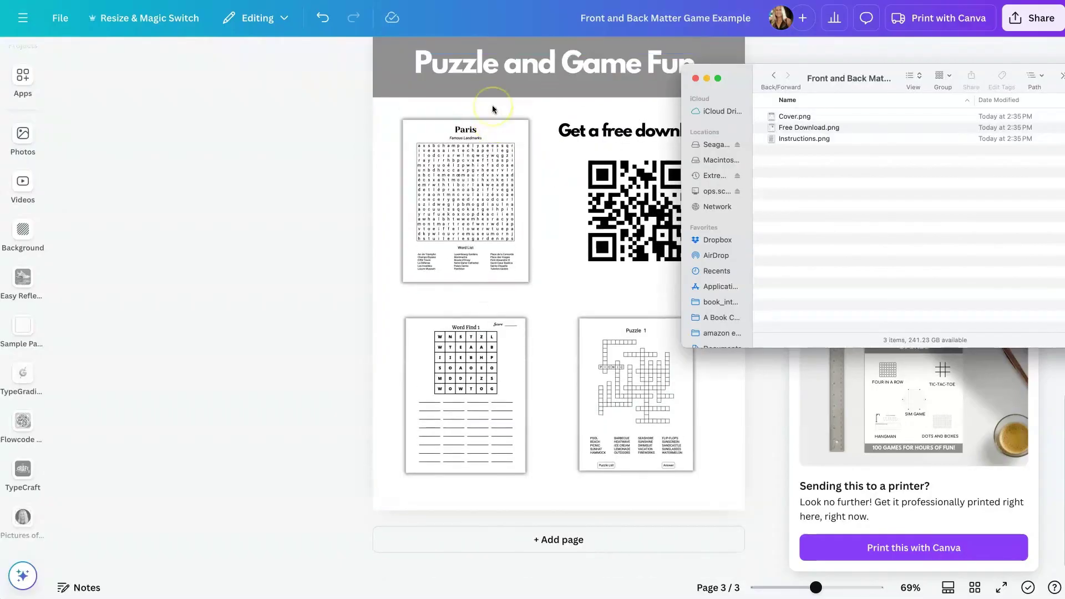
pyautogui.scroll(1, 492, 106)
pyautogui.scroll(1, 392, 101)
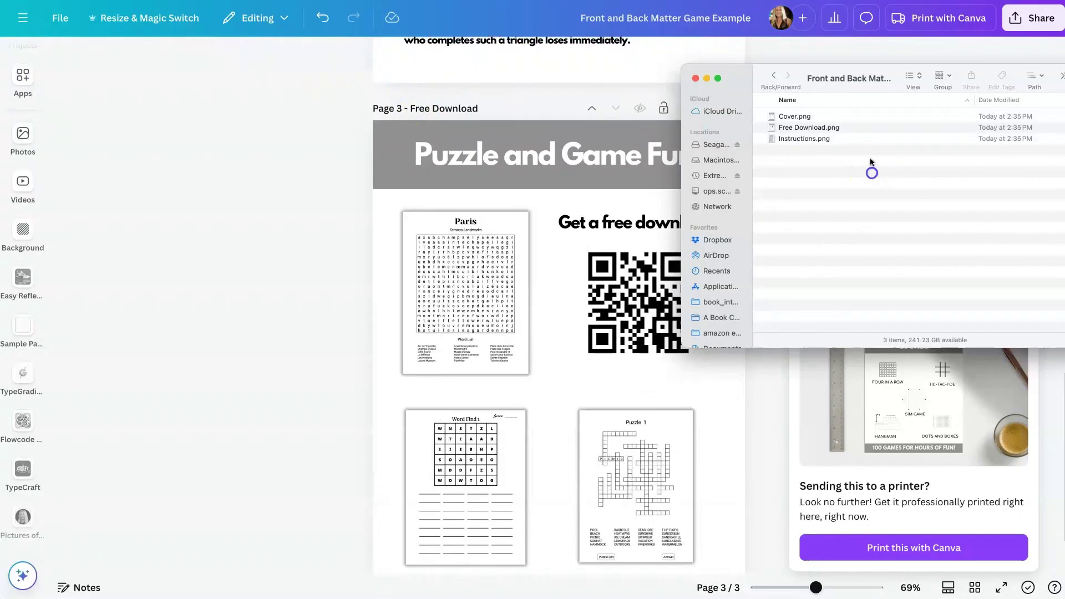
# - Move the Finder window aside and go to A Book Creator's Account > Files manager
pyautogui.moveTo(854, 72); pyautogui.dragTo(883, 194)
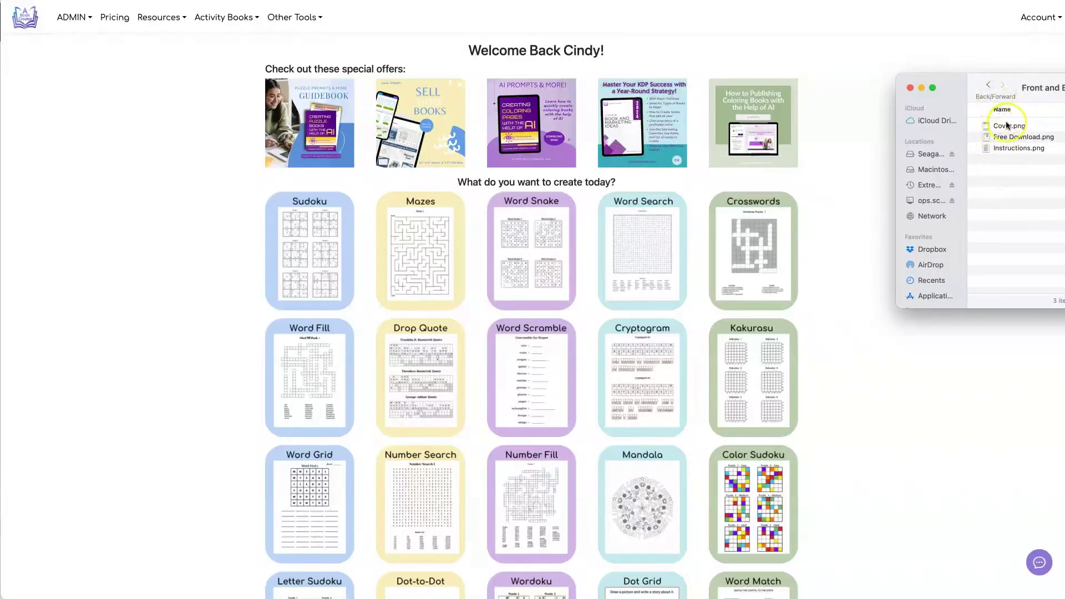
pyautogui.click(987, 19)
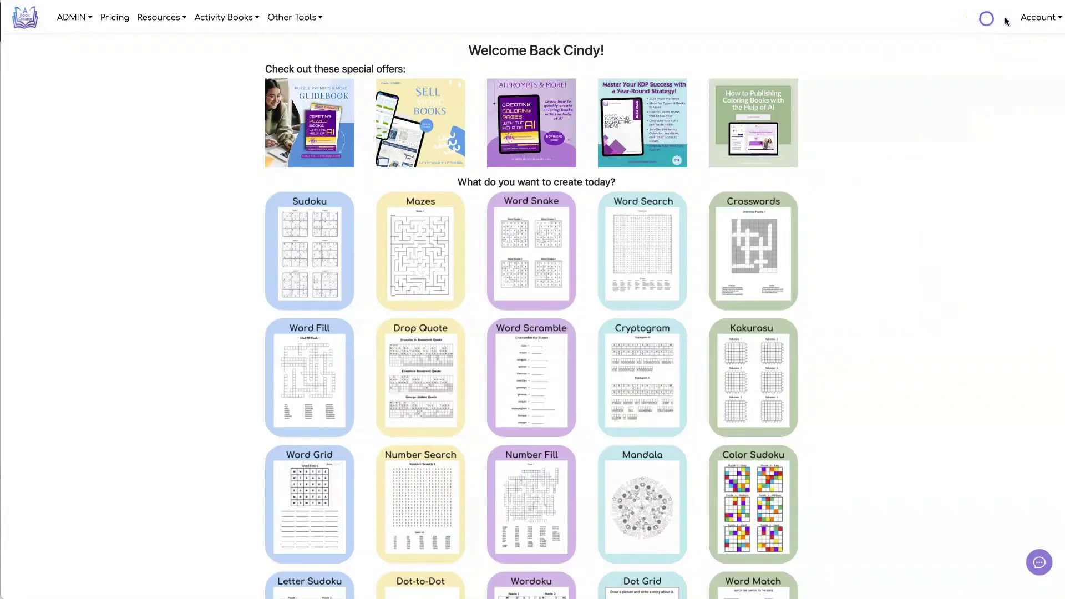
pyautogui.click(1034, 21)
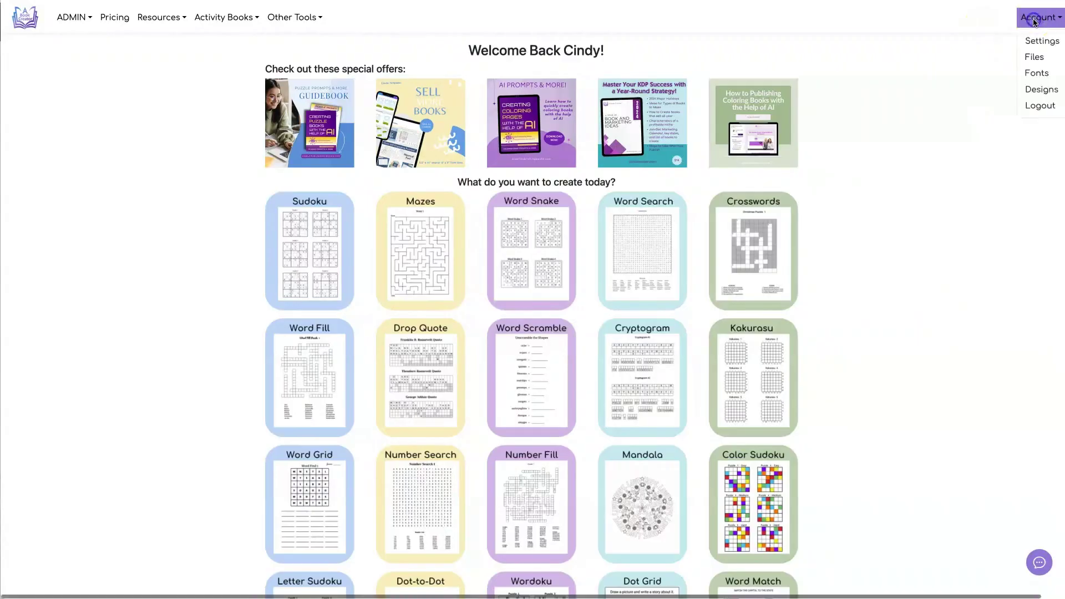
pyautogui.click(1035, 60)
# - Drag Cover.png, Free Download.png and Instructions.png from Finder into the upload area
pyautogui.click(1021, 188)
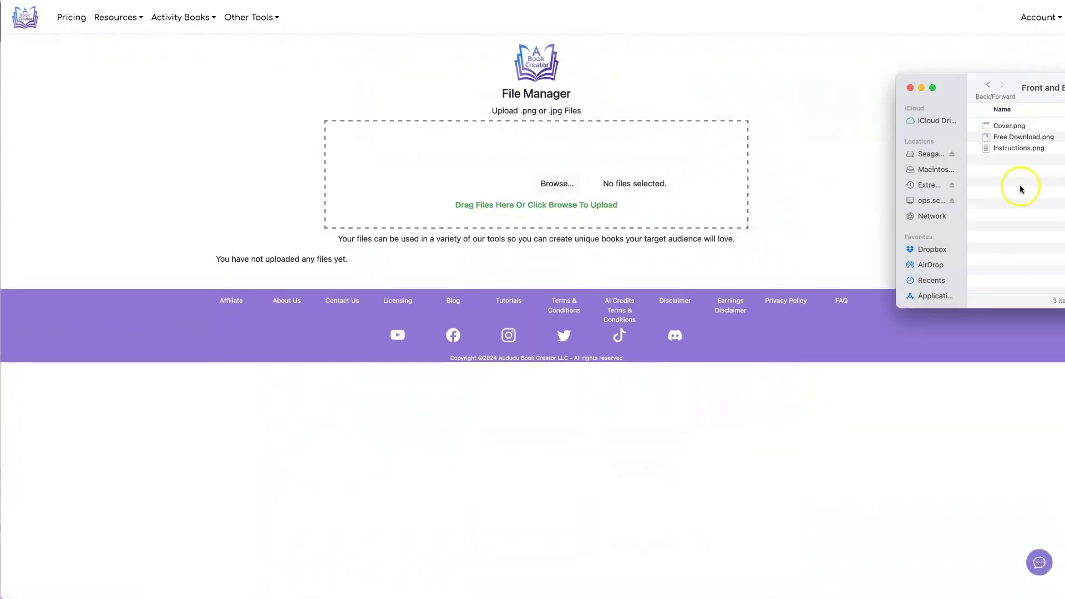
pyautogui.moveTo(1010, 176)
pyautogui.mouseDown()
pyautogui.moveTo(1011, 127)
pyautogui.moveTo(479, 175)
pyautogui.mouseUp()
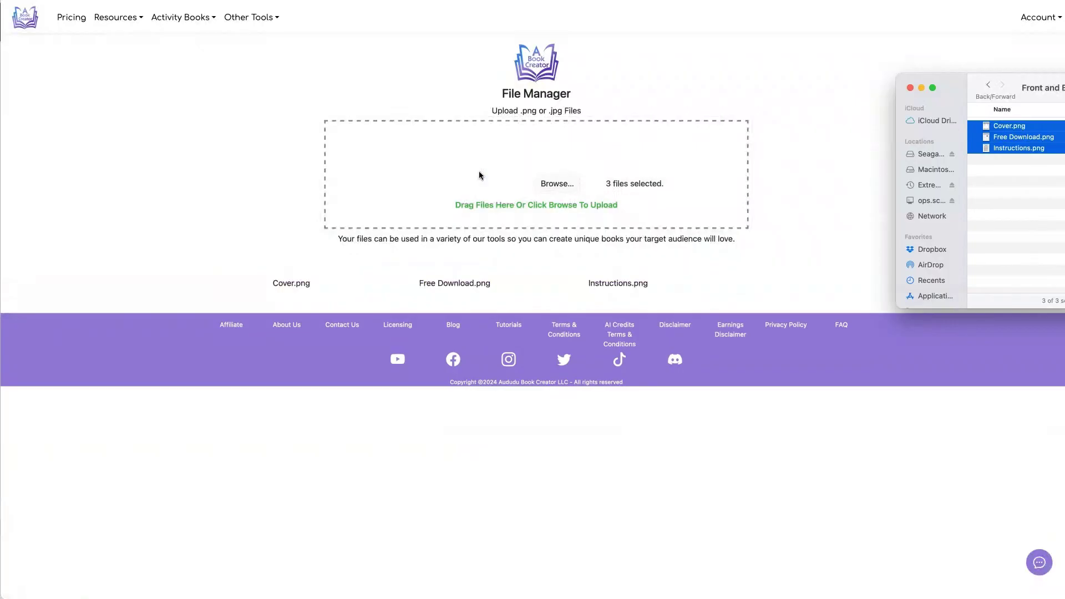
pyautogui.click(635, 219)
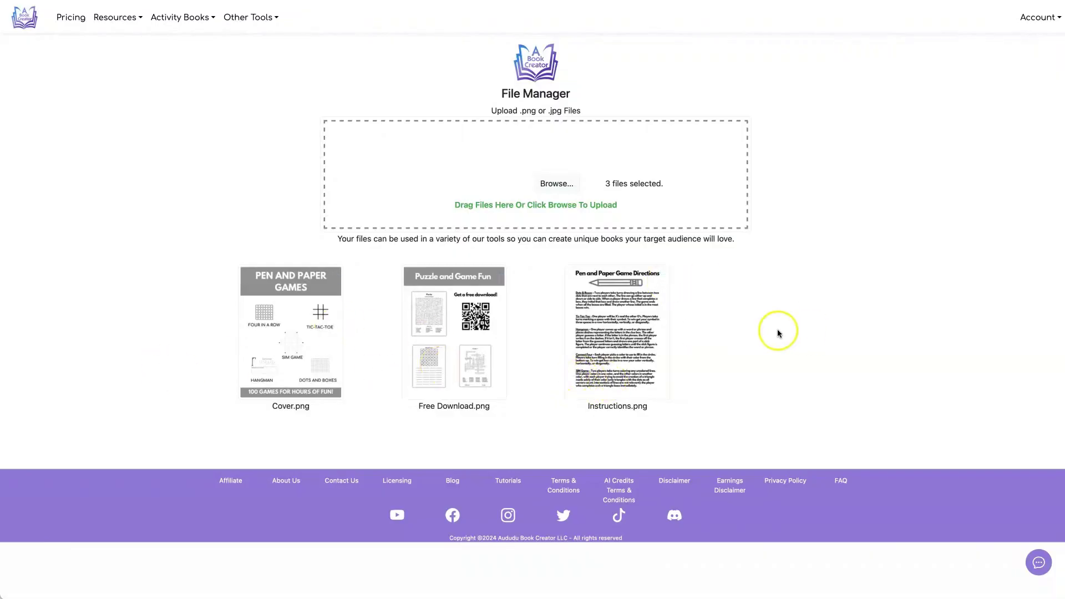
# - Open the Game Book Tool and load the saved 8.5x11 settings
pyautogui.click(195, 24)
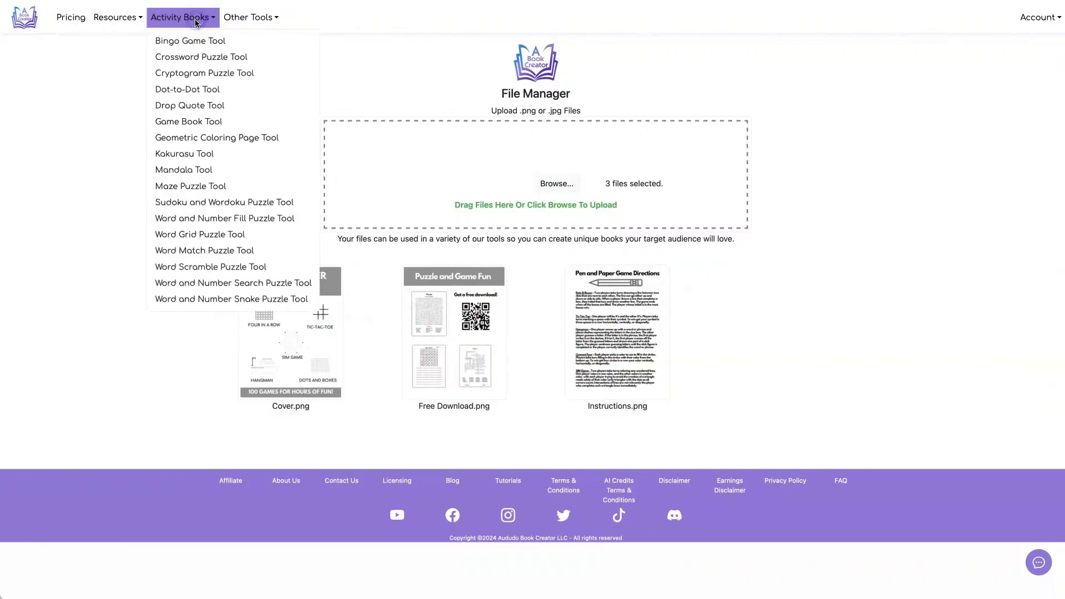
pyautogui.click(188, 121)
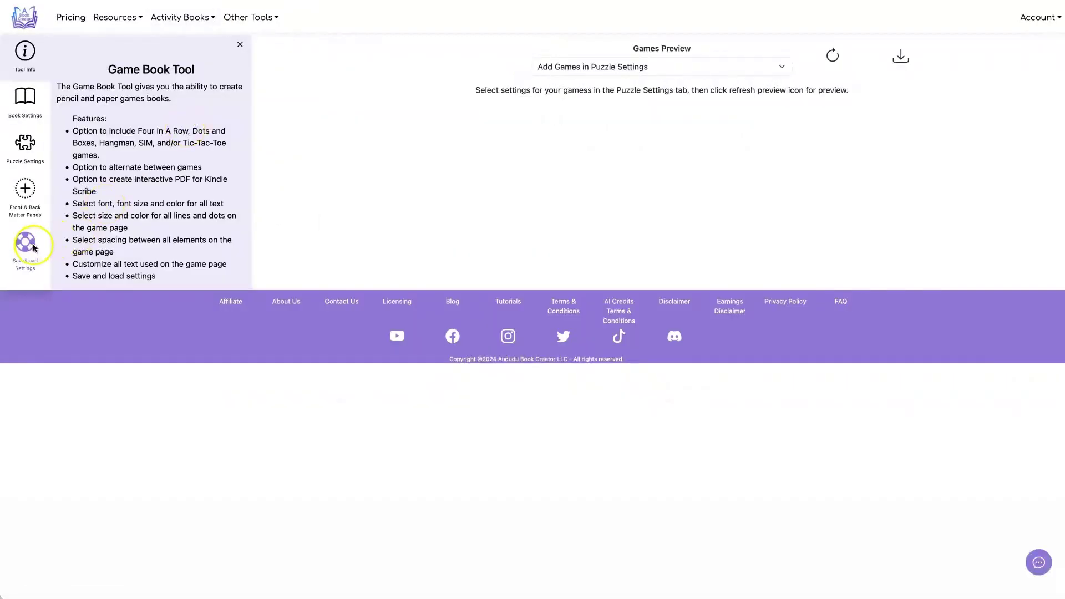
pyautogui.click(24, 241)
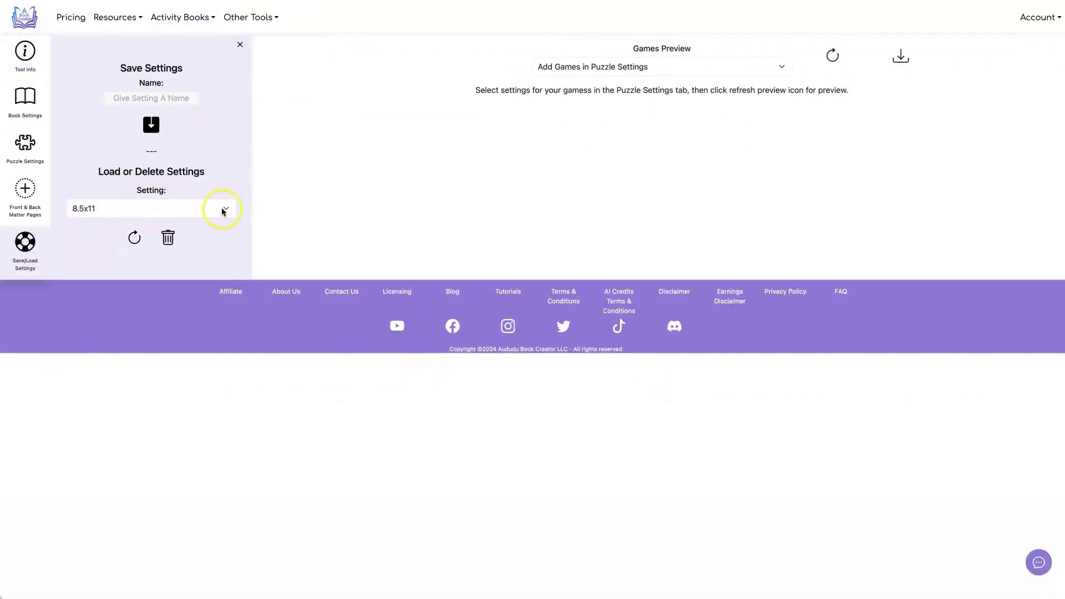
pyautogui.click(134, 237)
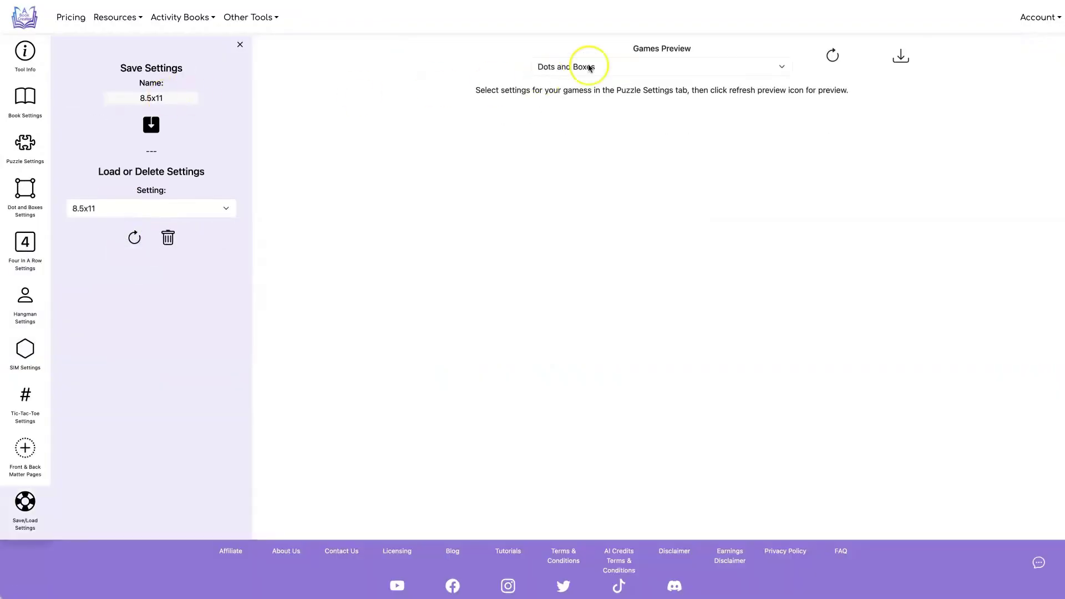
# - Refresh the games preview and show the Four In A Row pages
pyautogui.click(832, 54)
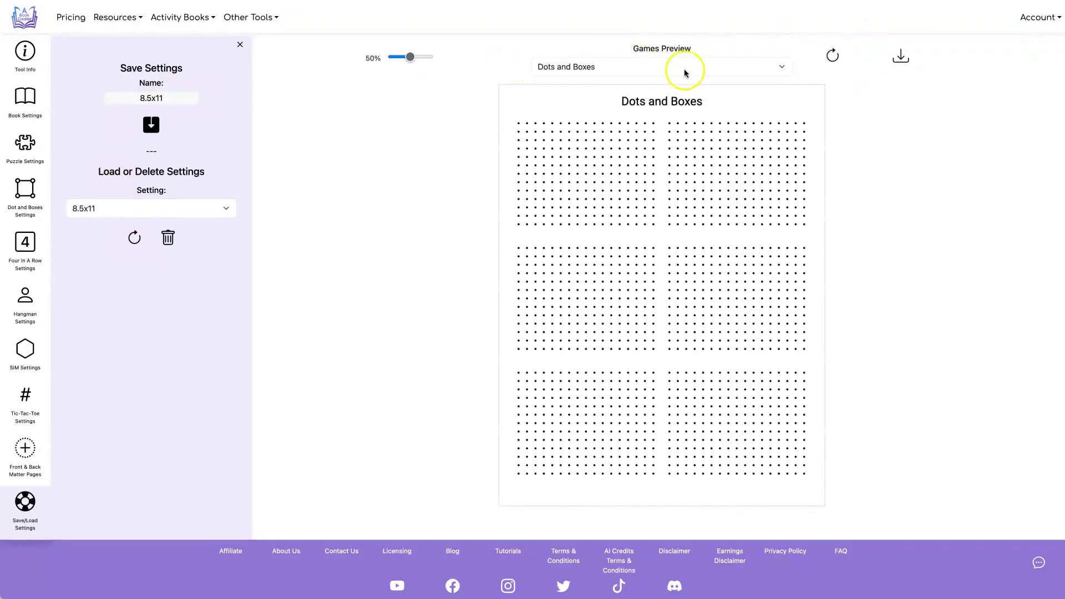
pyautogui.click(684, 72)
pyautogui.click(684, 74)
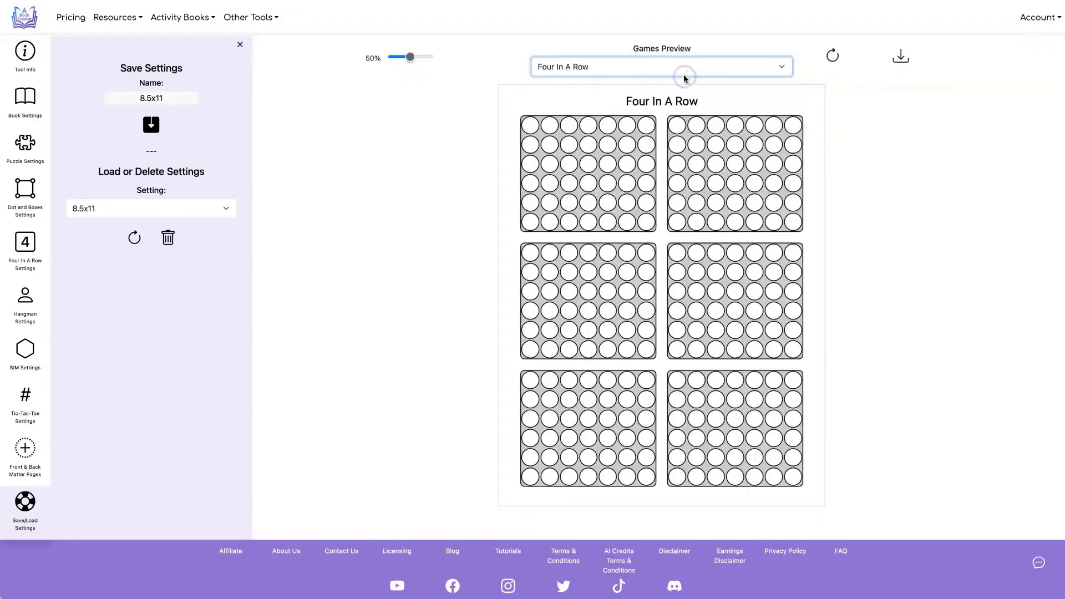
# - Preview Hangman, SIM and Tic-Tac-Toe pages, then view Book Settings and Puzzle Settings
pyautogui.click(661, 68)
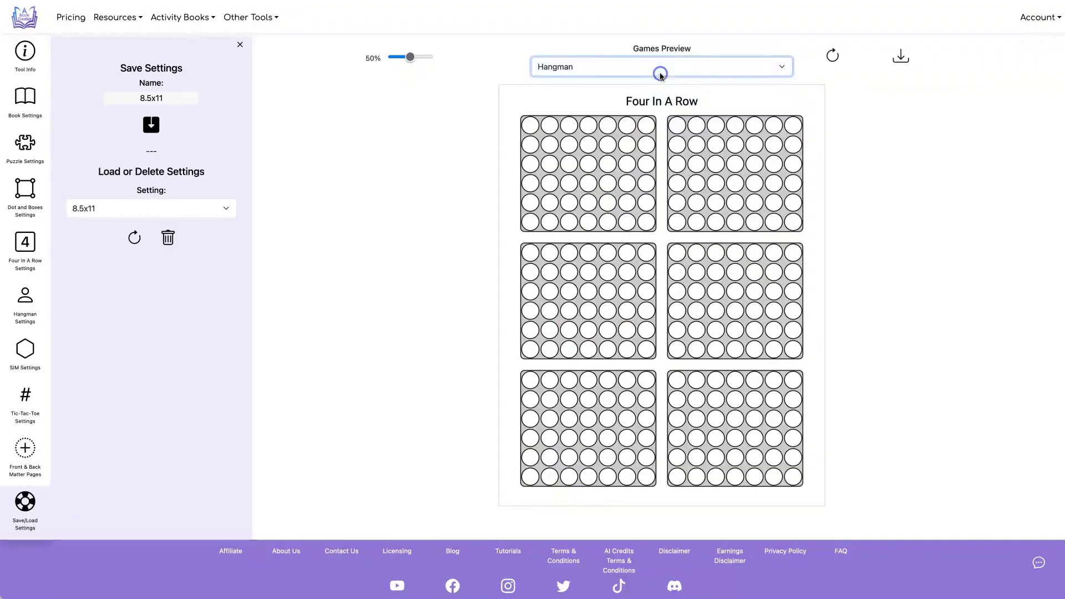
pyautogui.click(666, 65)
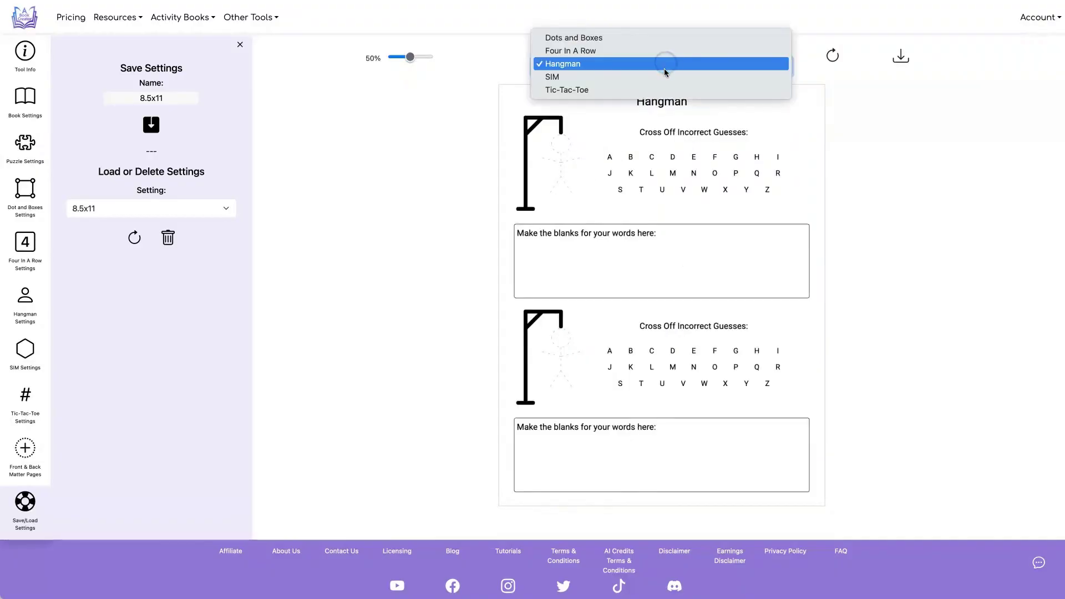
pyautogui.click(664, 68)
pyautogui.click(666, 74)
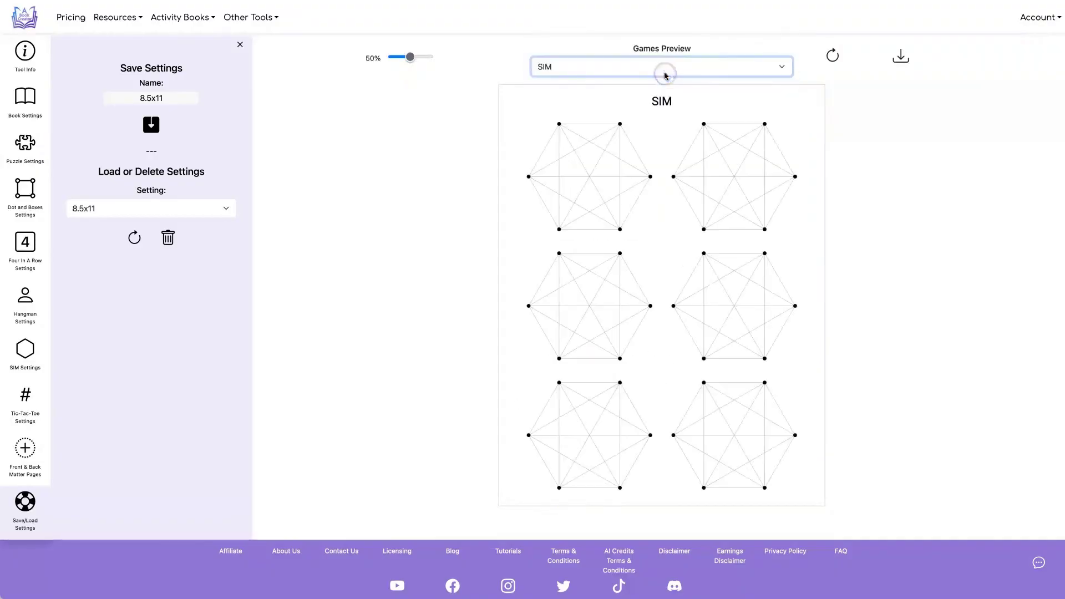
pyautogui.click(665, 71)
pyautogui.click(668, 74)
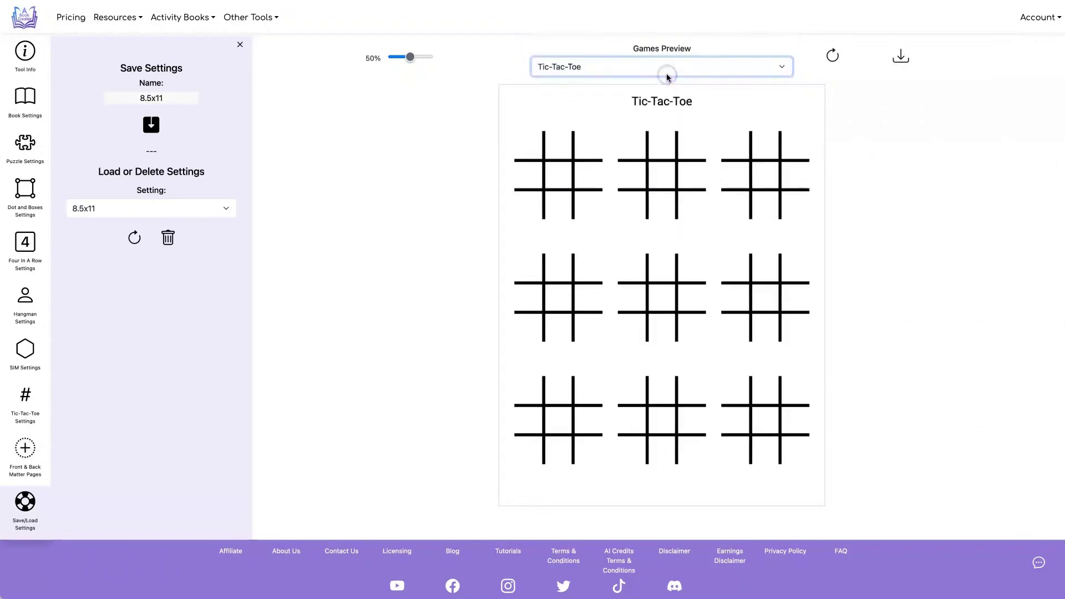
pyautogui.click(427, 92)
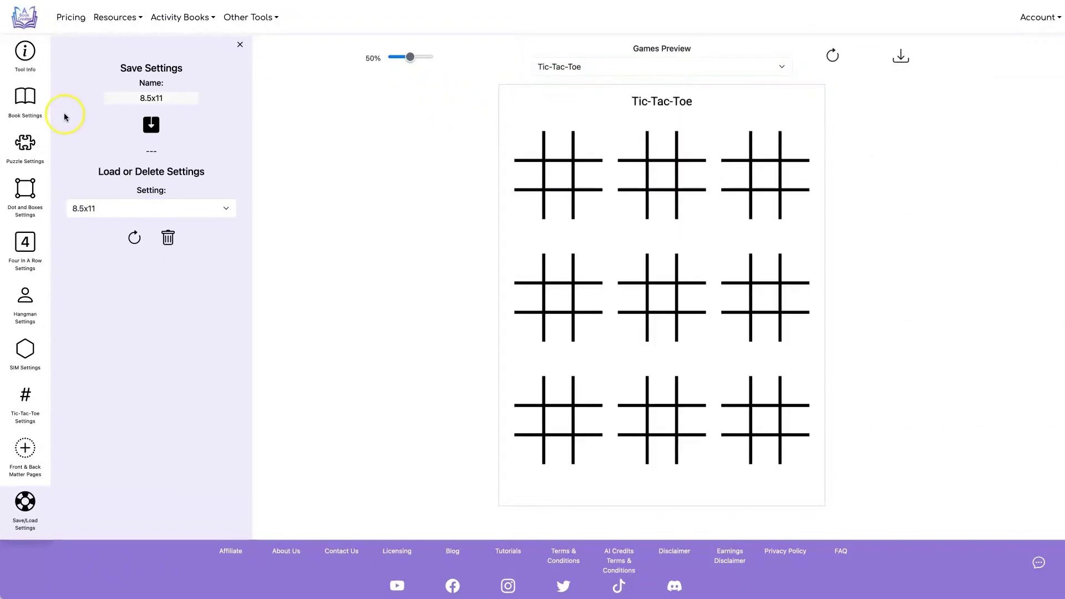
pyautogui.click(26, 98)
pyautogui.click(25, 143)
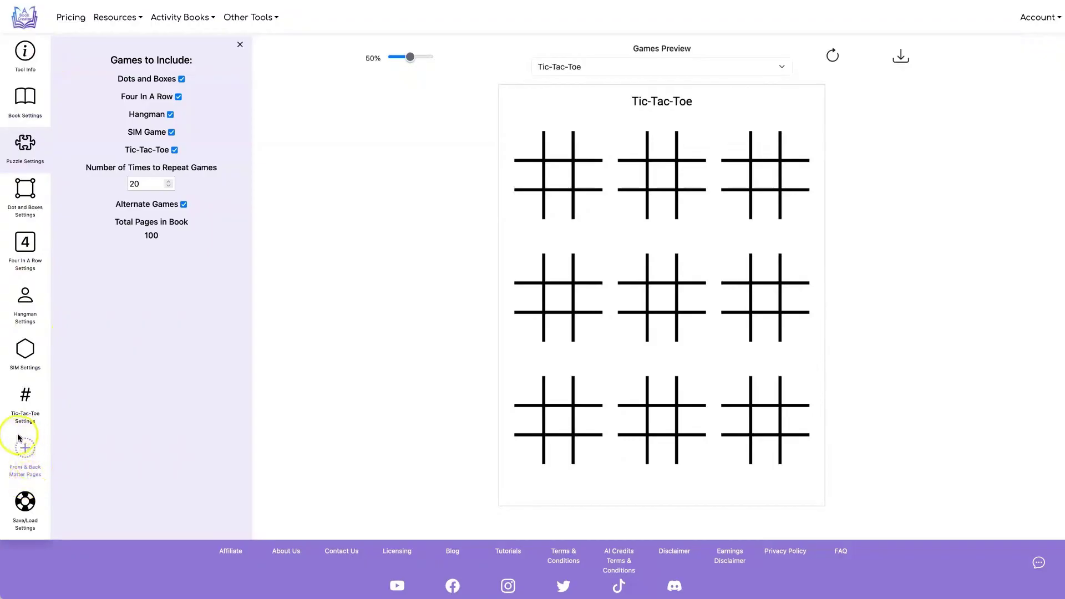
# - Enable two front matter pages: Cover.png, then Instructions.png
pyautogui.click(26, 461)
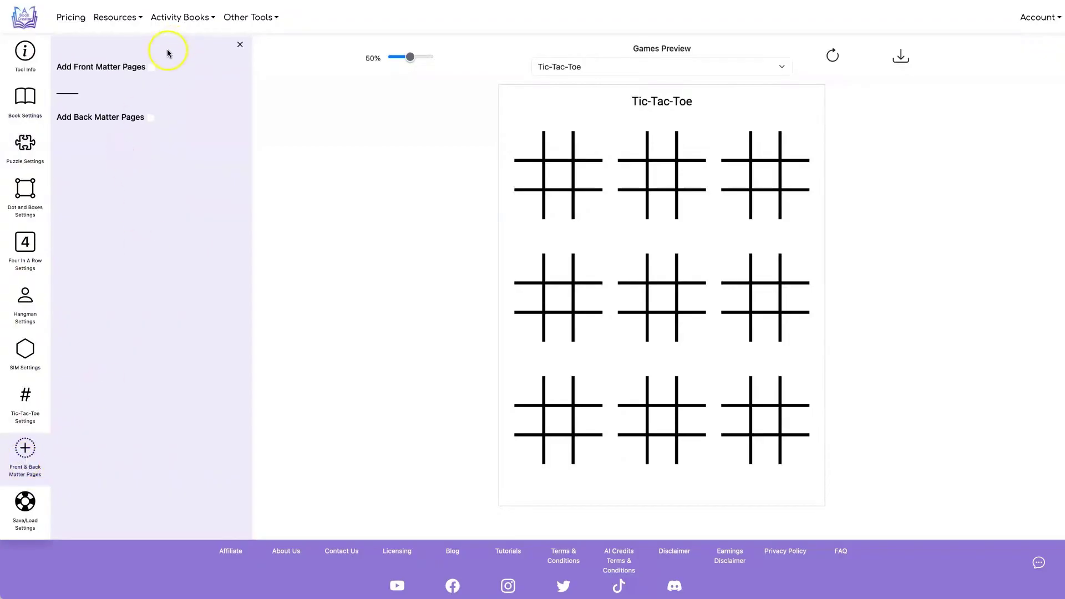
pyautogui.click(152, 69)
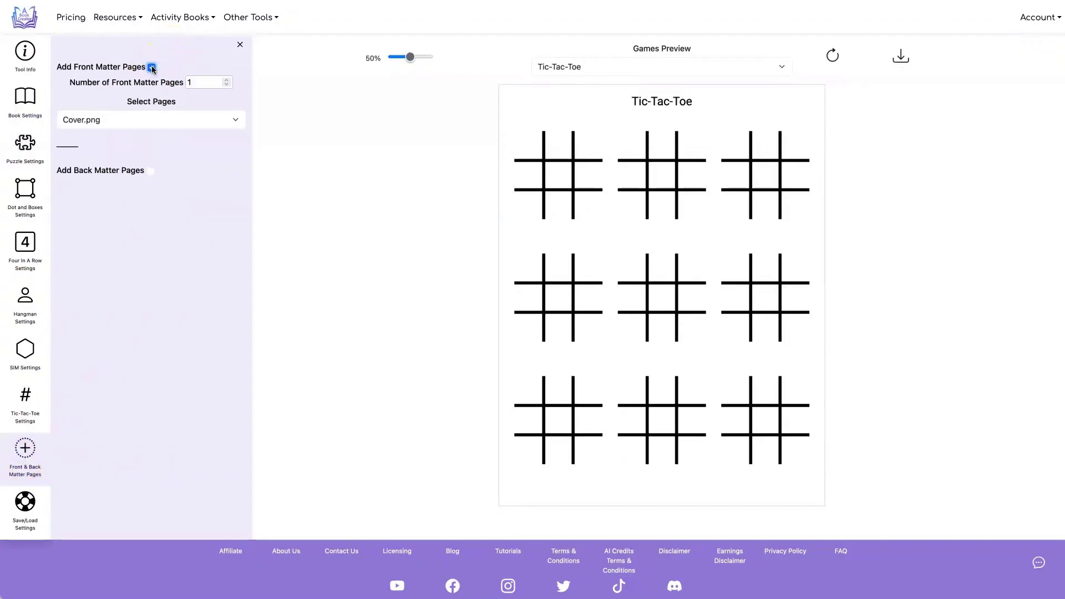
pyautogui.click(225, 79)
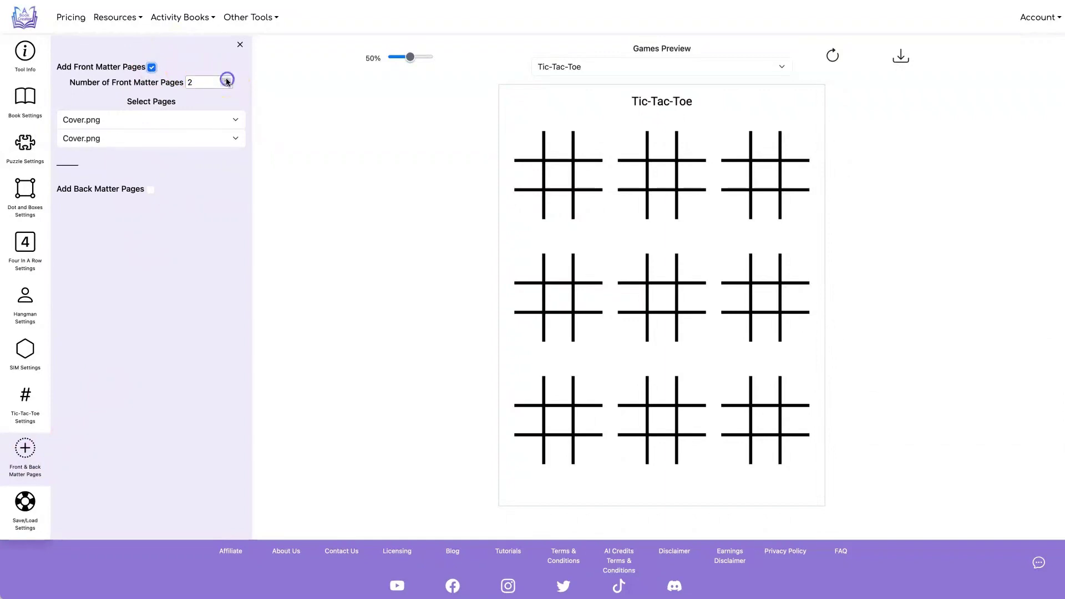
pyautogui.click(133, 137)
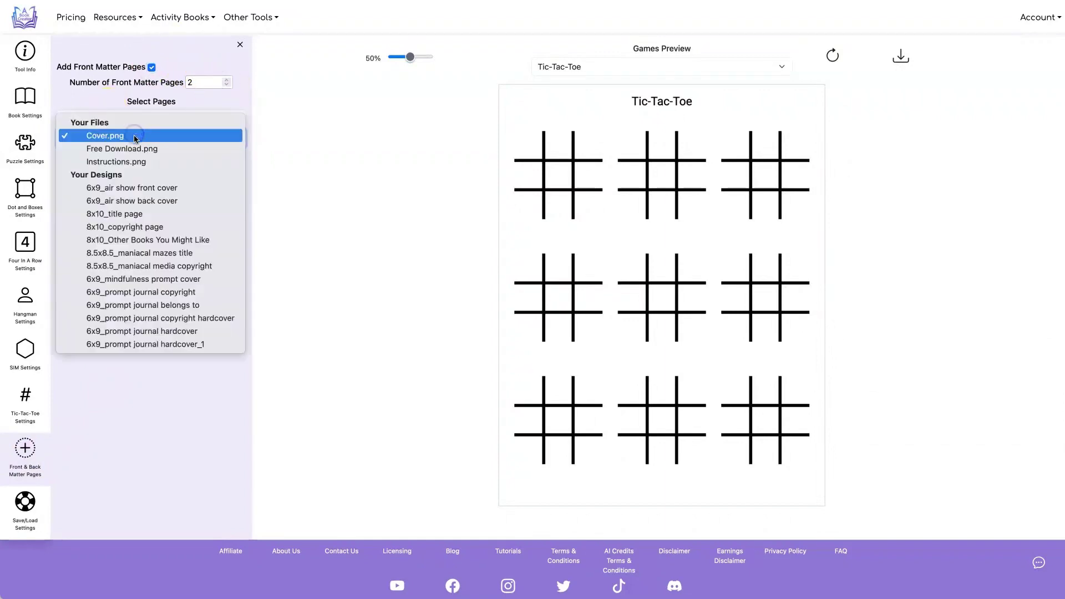
pyautogui.click(137, 162)
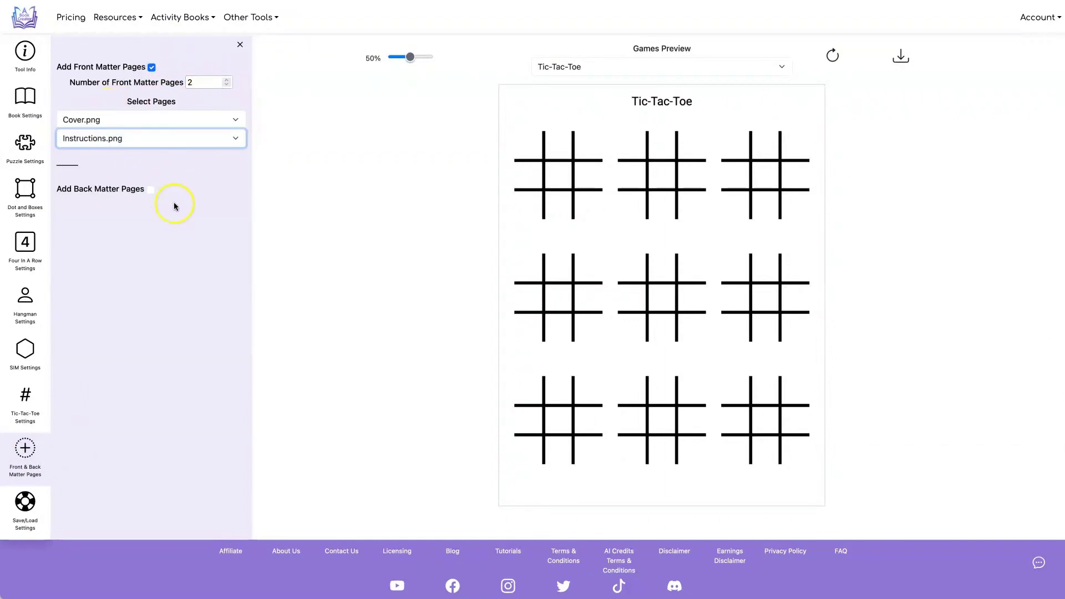
pyautogui.click(155, 221)
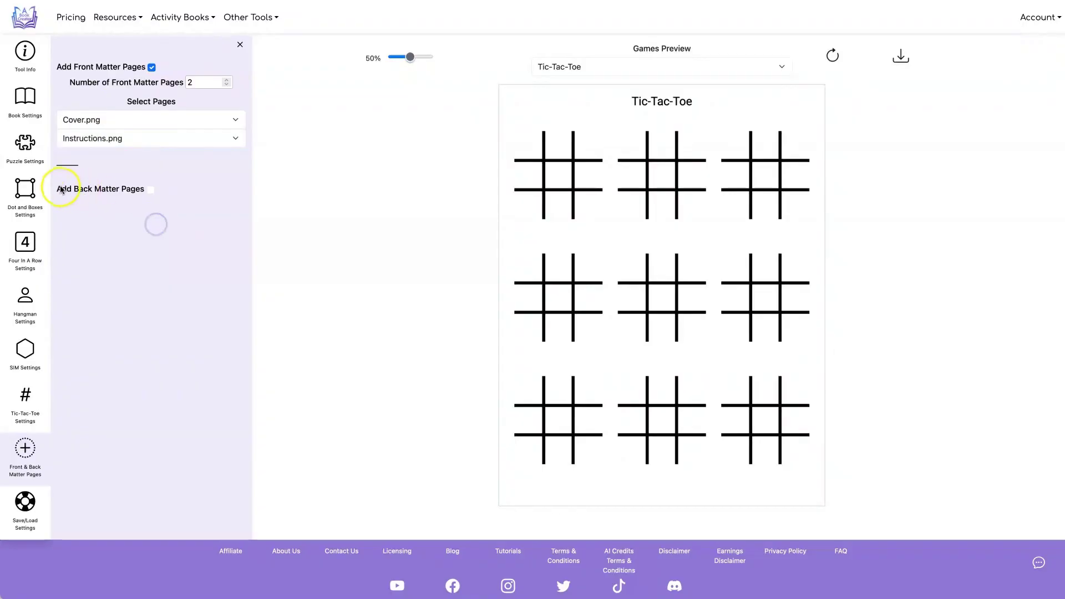
# - Enable back matter with Free Download.png as the final page
pyautogui.click(150, 190)
pyautogui.click(119, 241)
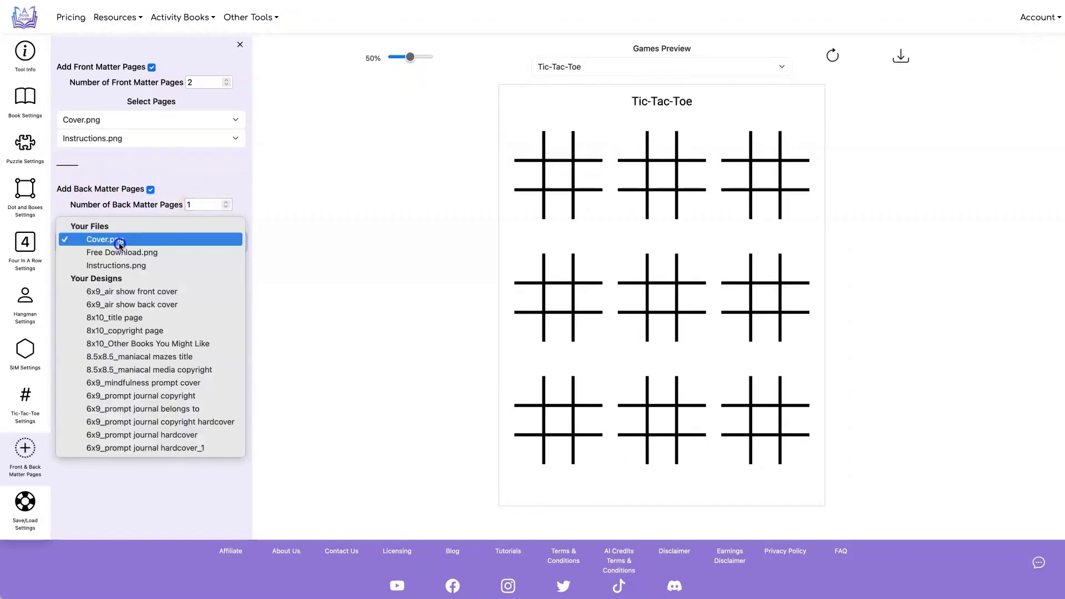
pyautogui.click(120, 253)
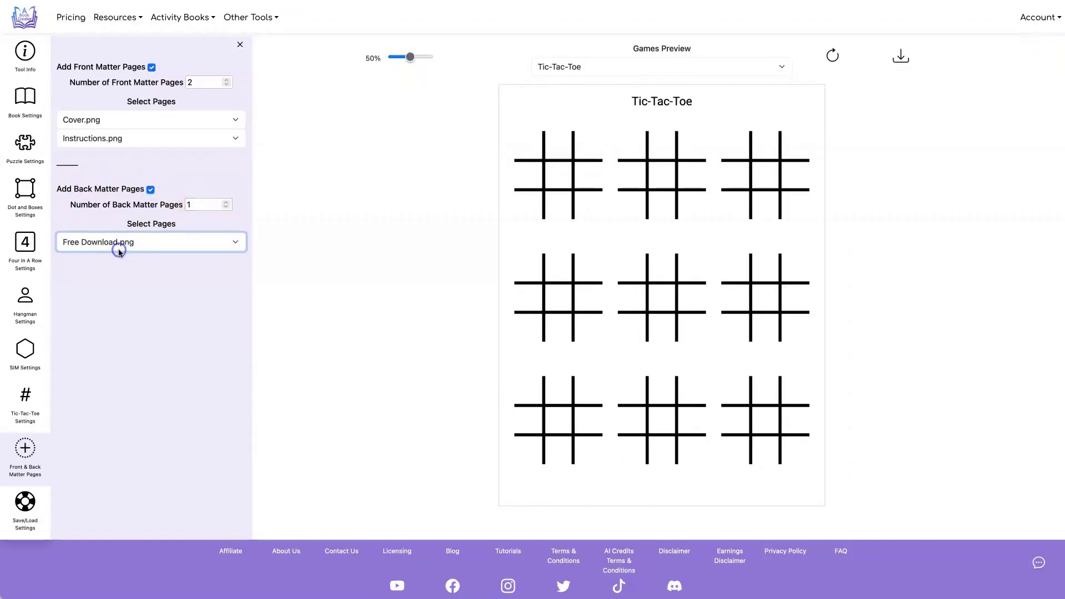
pyautogui.click(136, 281)
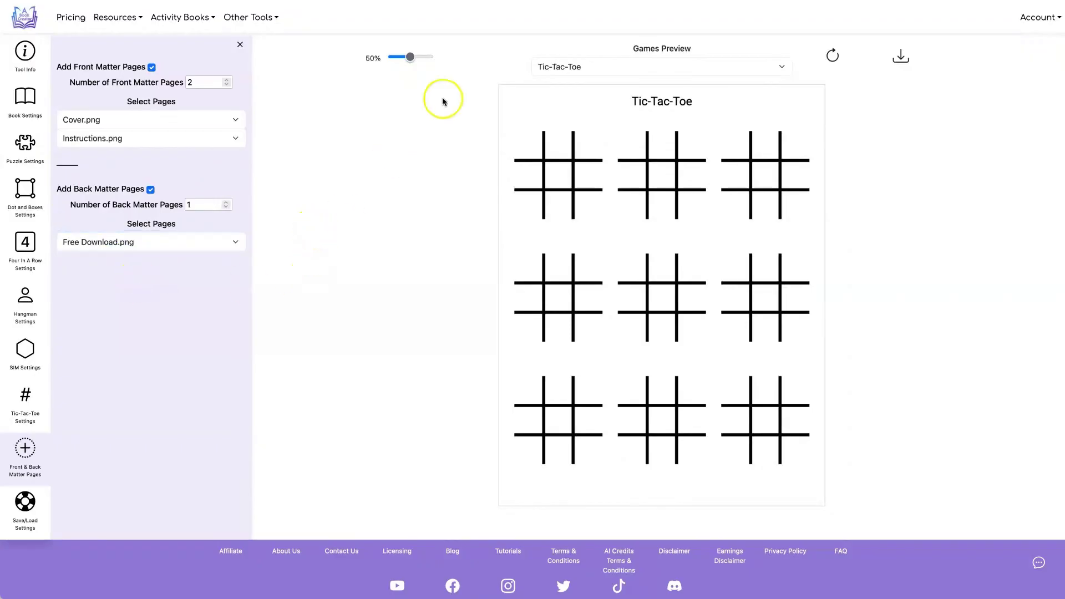
# - Generate the game book PDF, review its pages, and close the preview
pyautogui.click(900, 57)
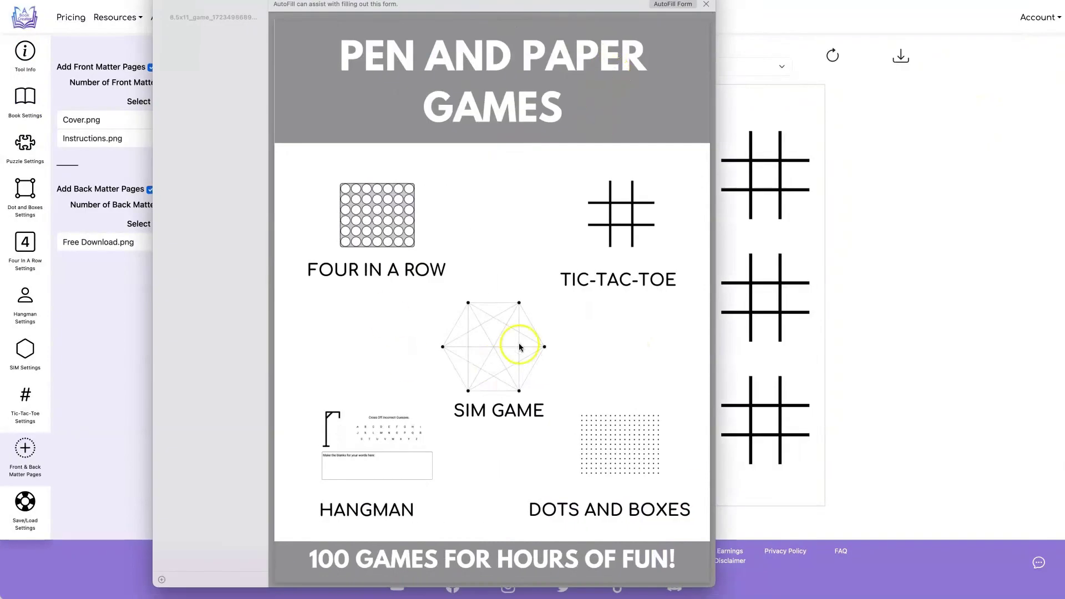
pyautogui.scroll(-1, 469, 269)
pyautogui.scroll(-3, 472, 269)
pyautogui.scroll(-3, 472, 269)
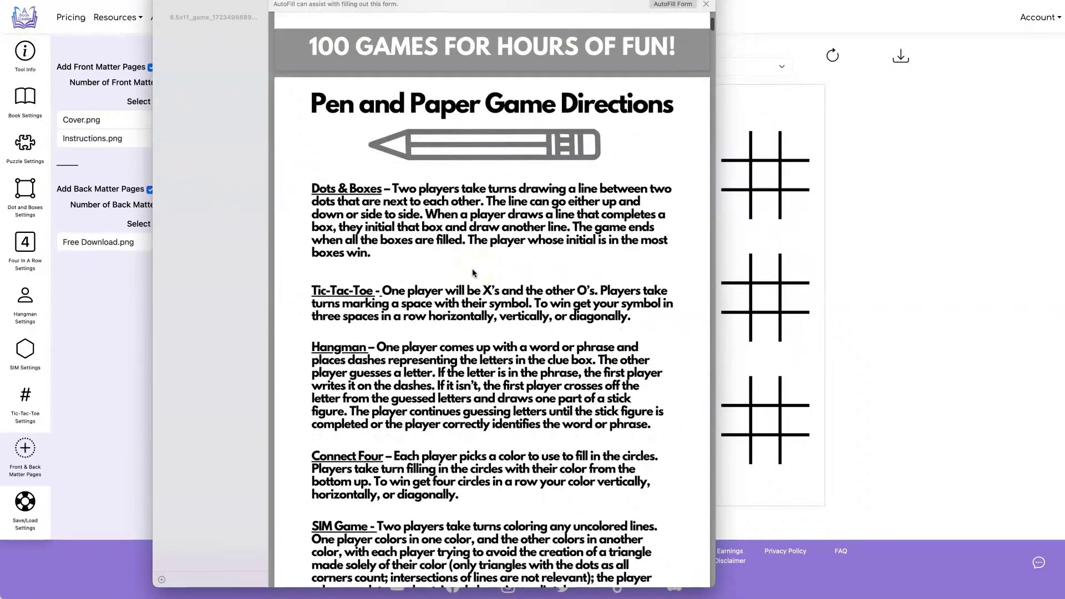
pyautogui.scroll(-1, 472, 269)
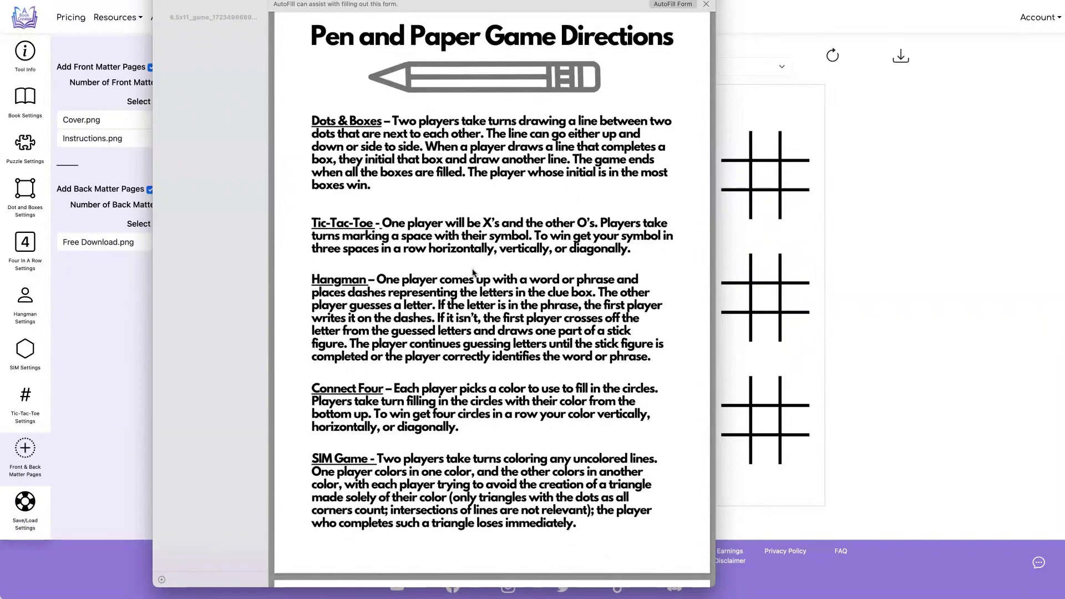
pyautogui.scroll(-2, 472, 273)
pyautogui.scroll(-5, 472, 273)
pyautogui.scroll(-3, 472, 274)
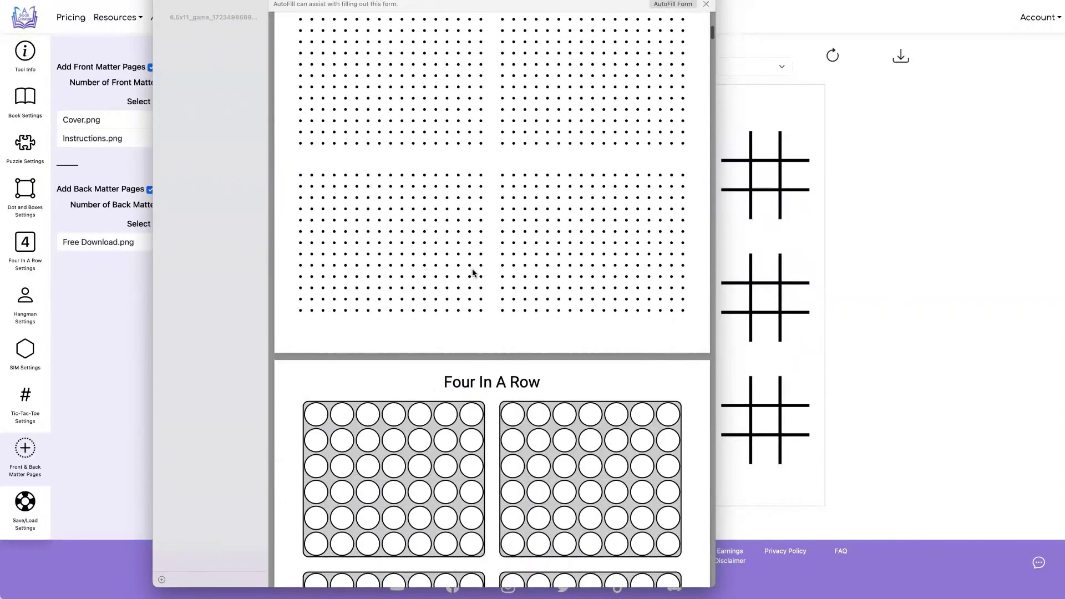
pyautogui.scroll(-3, 471, 273)
pyautogui.scroll(-3, 471, 273)
pyautogui.scroll(-3, 472, 274)
pyautogui.scroll(-6, 472, 273)
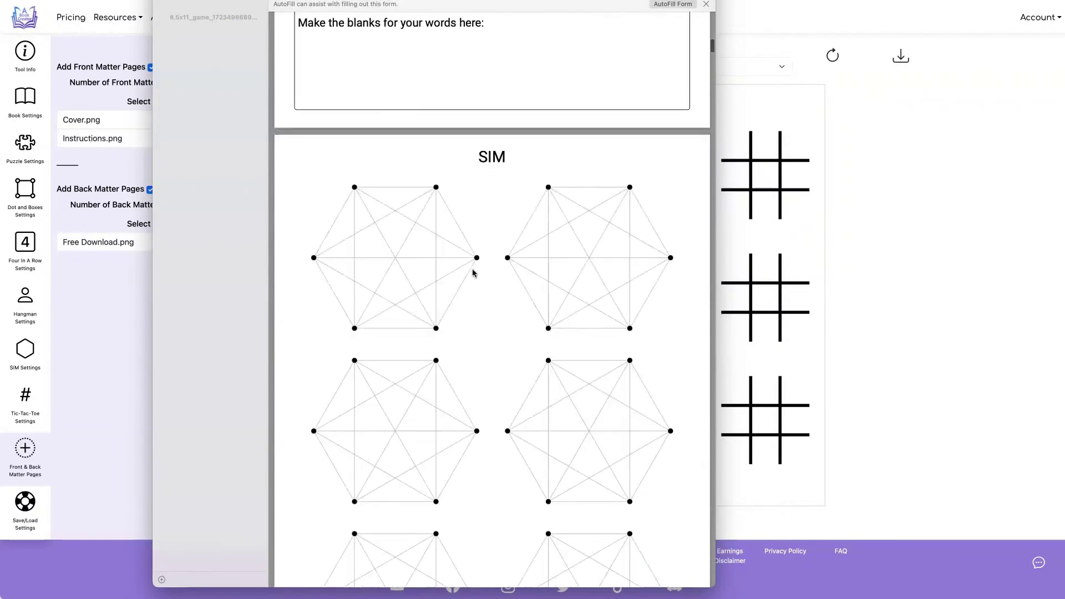
pyautogui.scroll(-3, 472, 272)
pyautogui.scroll(-3, 472, 272)
pyautogui.scroll(-6, 472, 272)
pyautogui.scroll(-4, 472, 272)
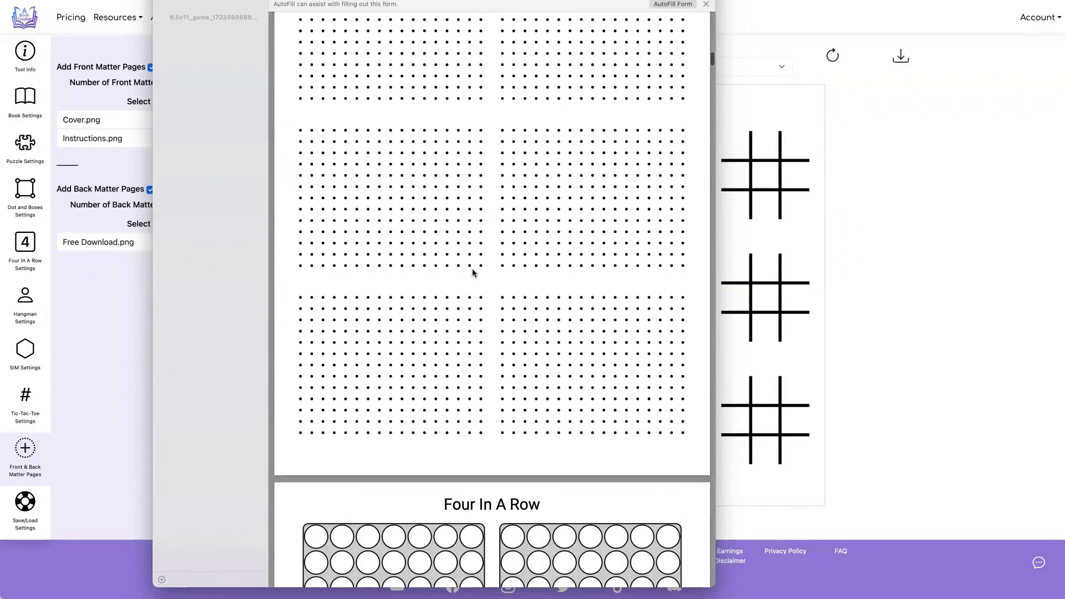
pyautogui.scroll(-5, 472, 272)
pyautogui.moveTo(709, 58); pyautogui.dragTo(701, 592)
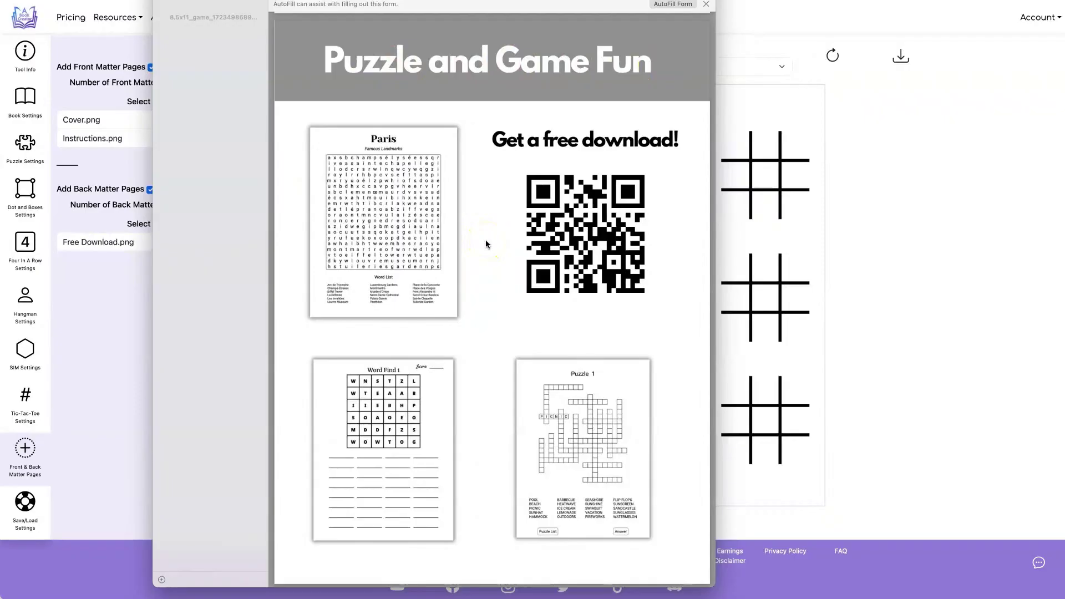
pyautogui.scroll(2, 486, 243)
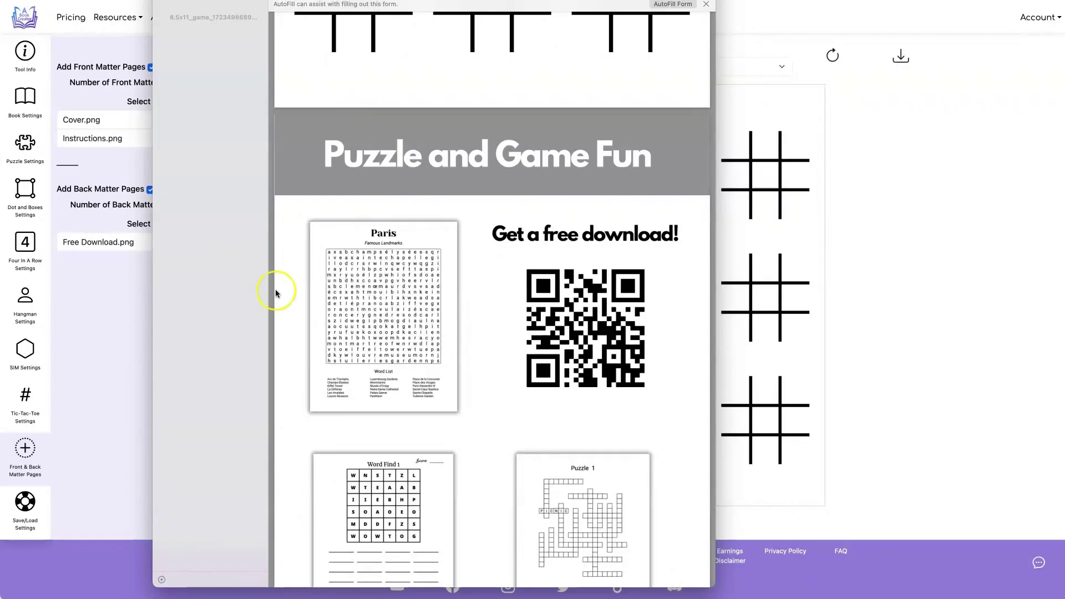
pyautogui.click(83, 355)
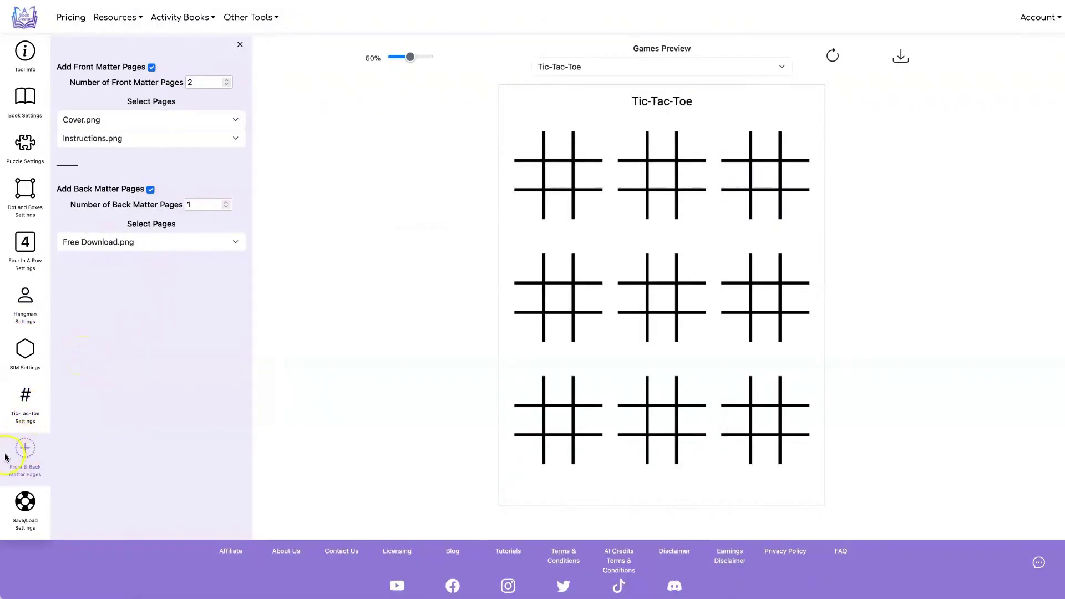